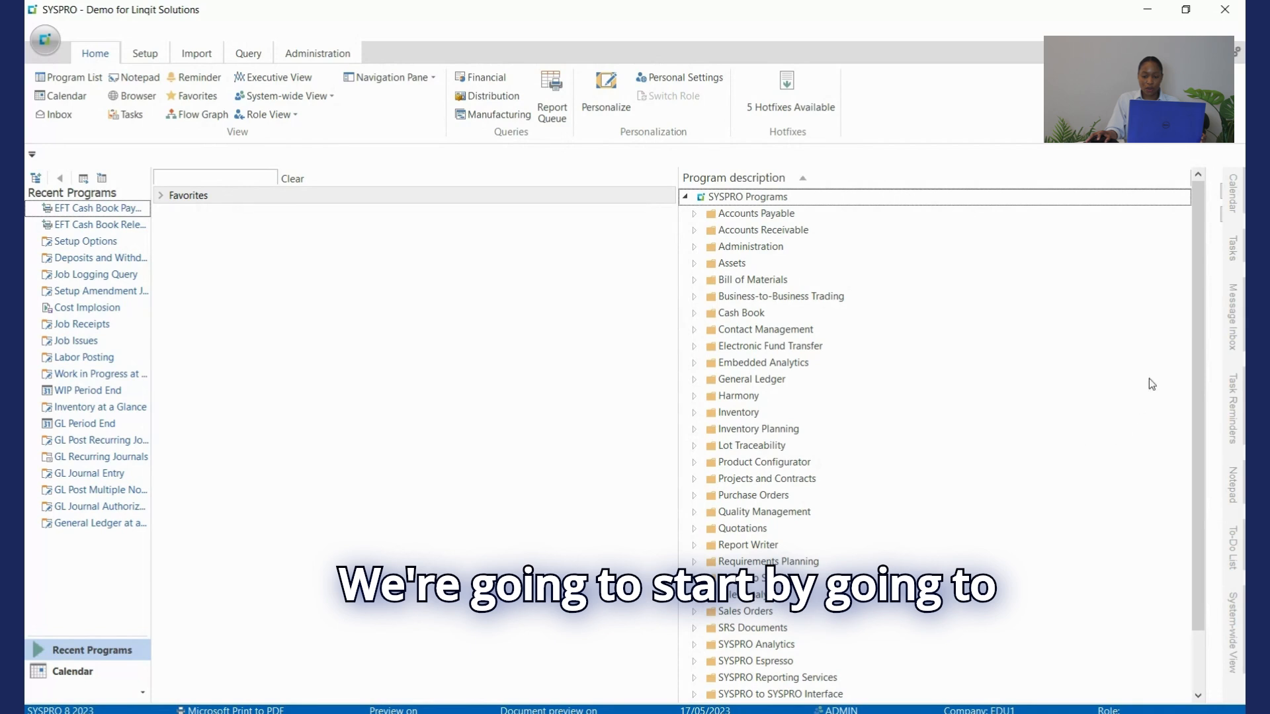
- Open EFT Cash Book Release Selections from the Electronic Fund Transfer transaction processing programs and maximise its window
{"action": "left_click_drag", "start_coordinate": [1195, 341], "coordinate": [1193, 371]}
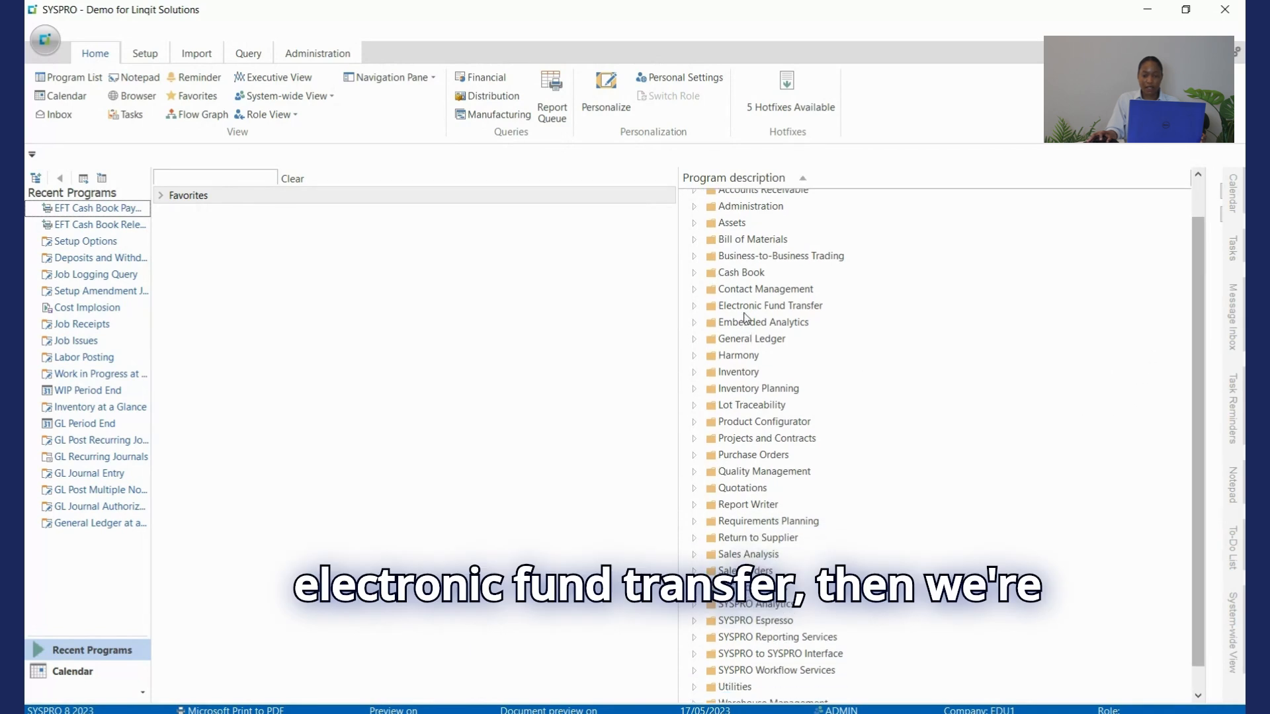
{"action": "left_click", "coordinate": [695, 307]}
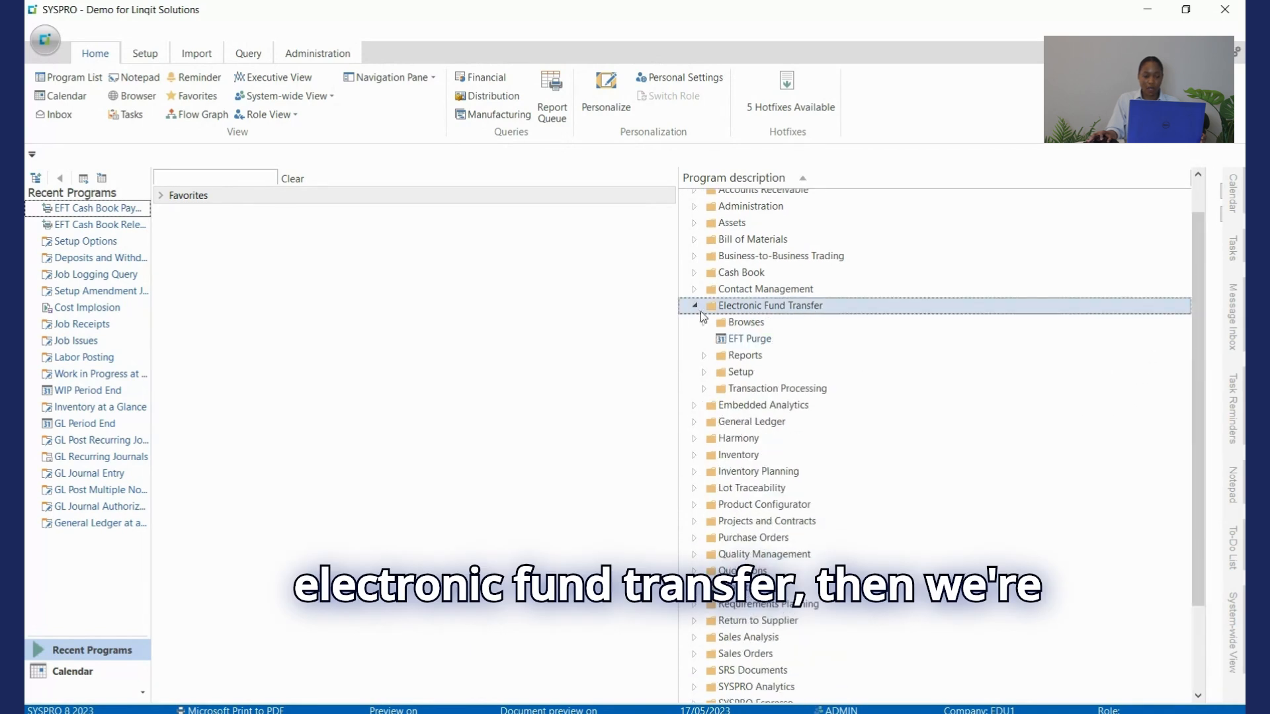
{"action": "left_click", "coordinate": [704, 390]}
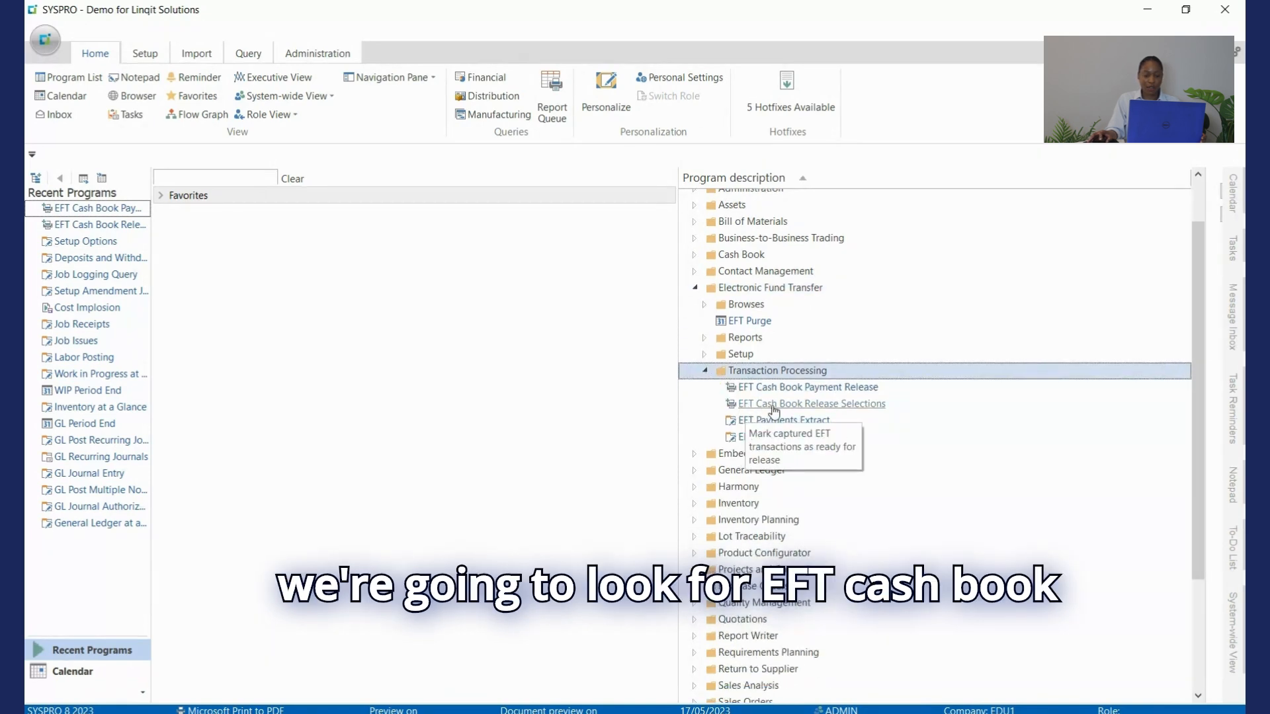
{"action": "double_click", "coordinate": [863, 405]}
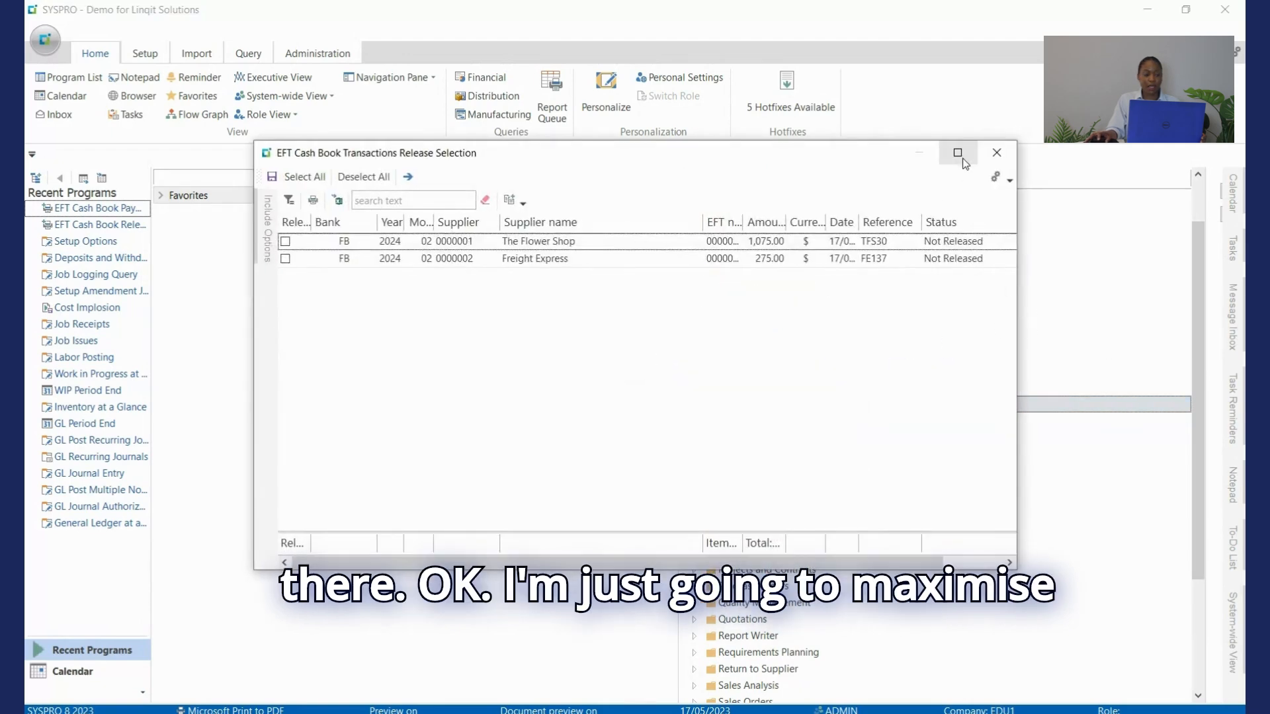
{"action": "left_click", "coordinate": [958, 154]}
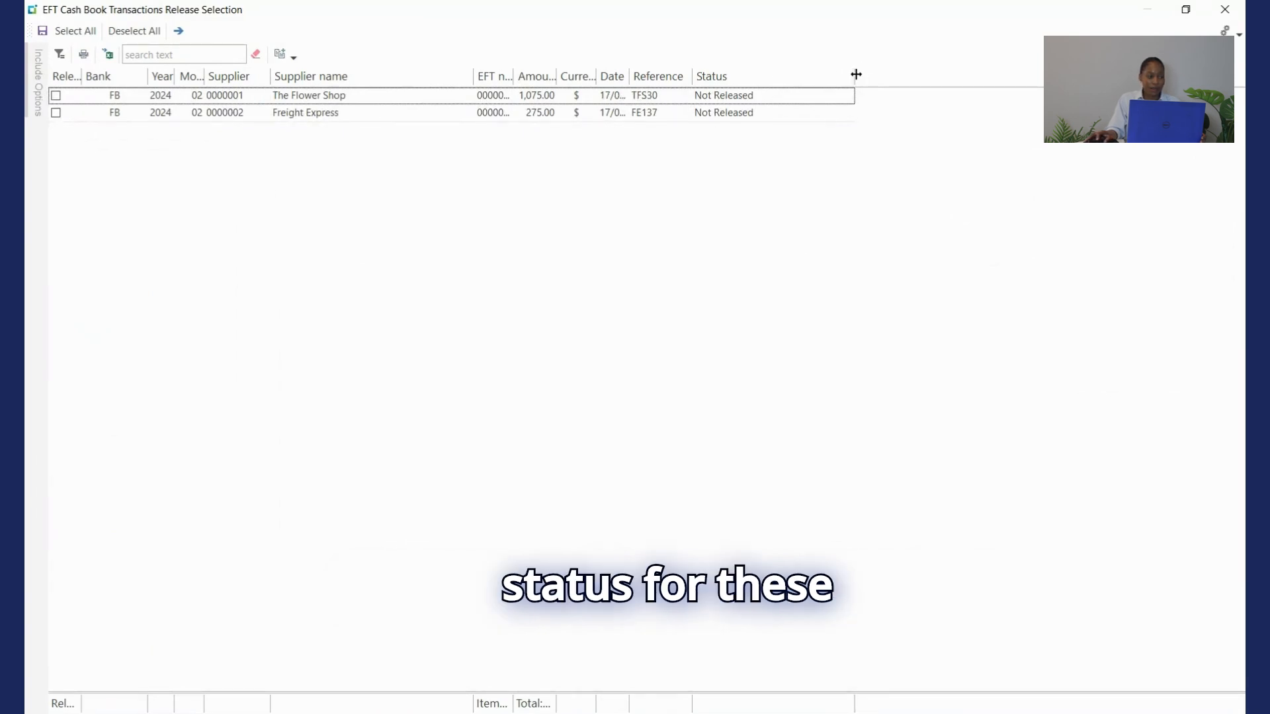
- Widen the Status and Year columns, and mark all listed EFT transactions for release before closing the program
{"action": "left_click_drag", "start_coordinate": [855, 74], "coordinate": [903, 77]}
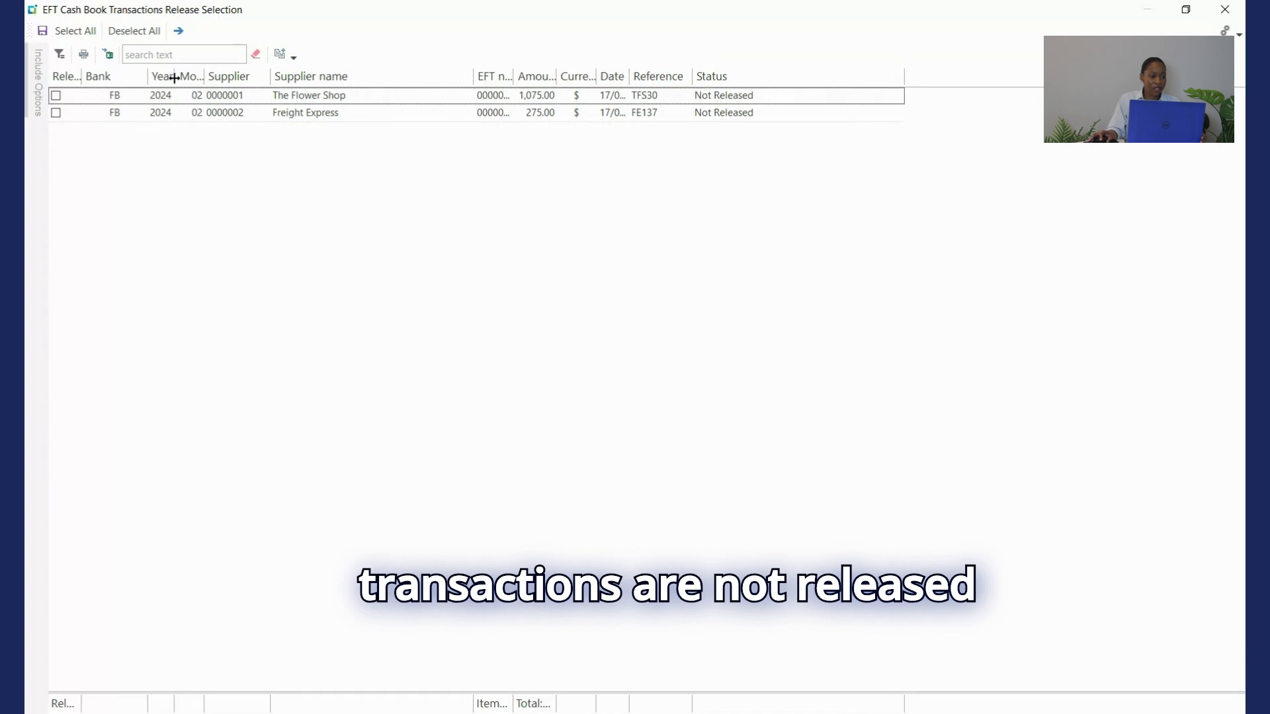
{"action": "left_click_drag", "start_coordinate": [174, 77], "coordinate": [263, 77]}
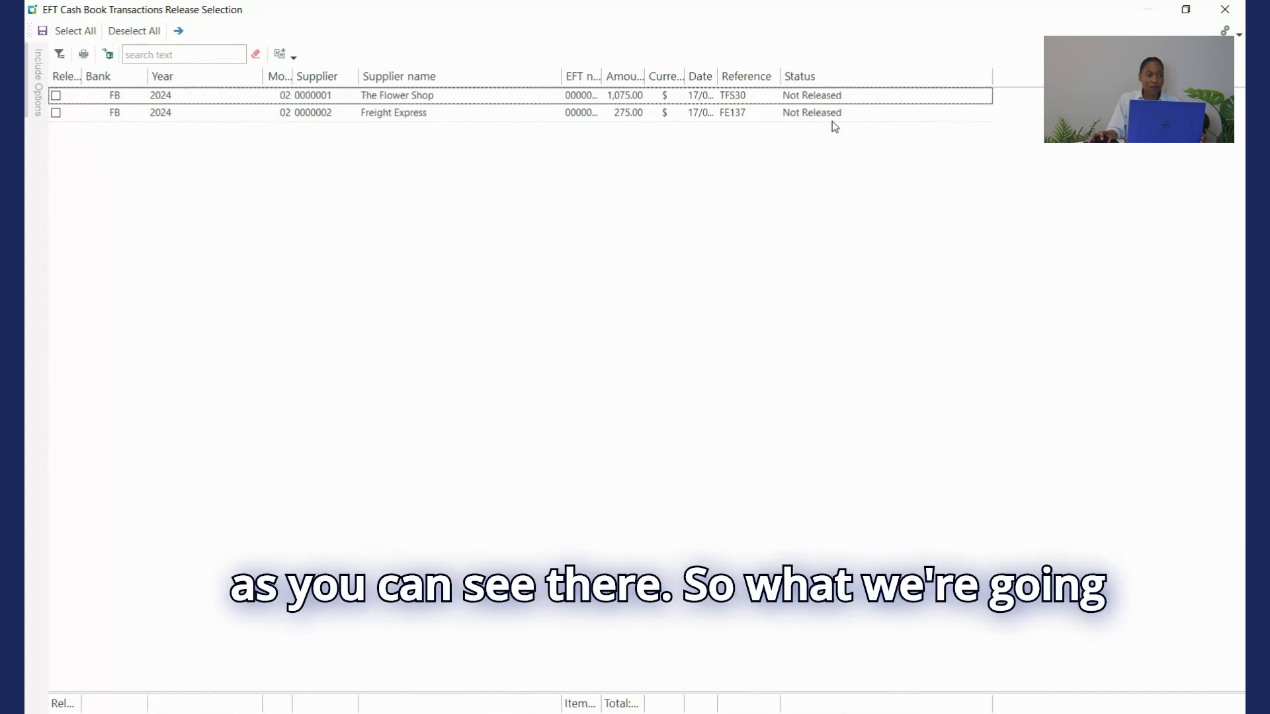
{"action": "left_click", "coordinate": [75, 31]}
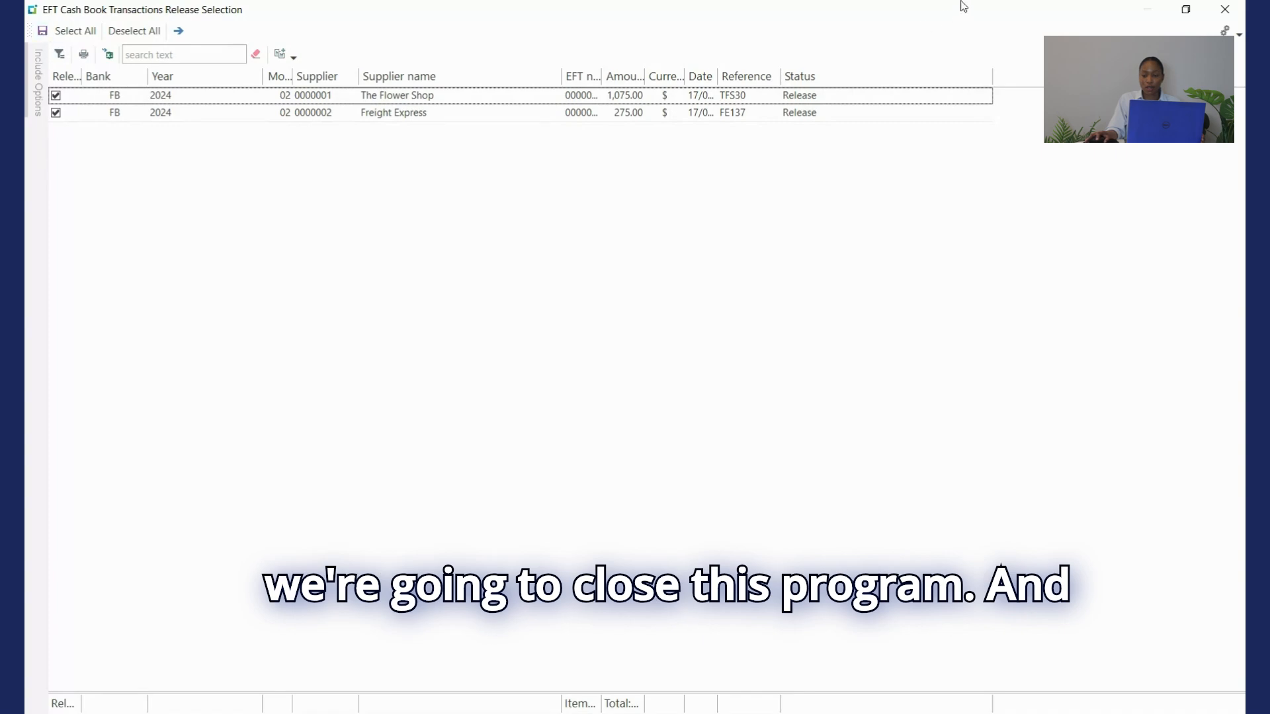
{"action": "left_click", "coordinate": [1225, 10]}
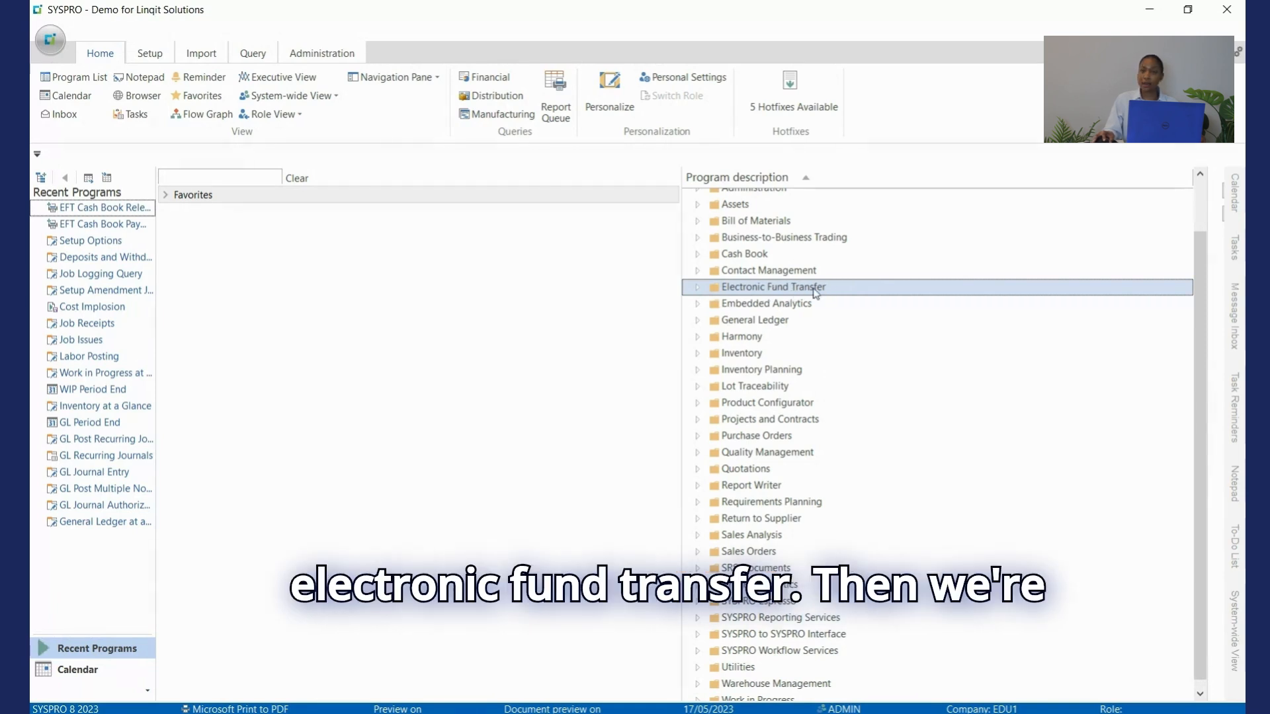
- Reopen EFT Cash Book Release Selections from the Electronic Fund Transfer programs in a maximised window and widen the Reference column
{"action": "left_click", "coordinate": [698, 289]}
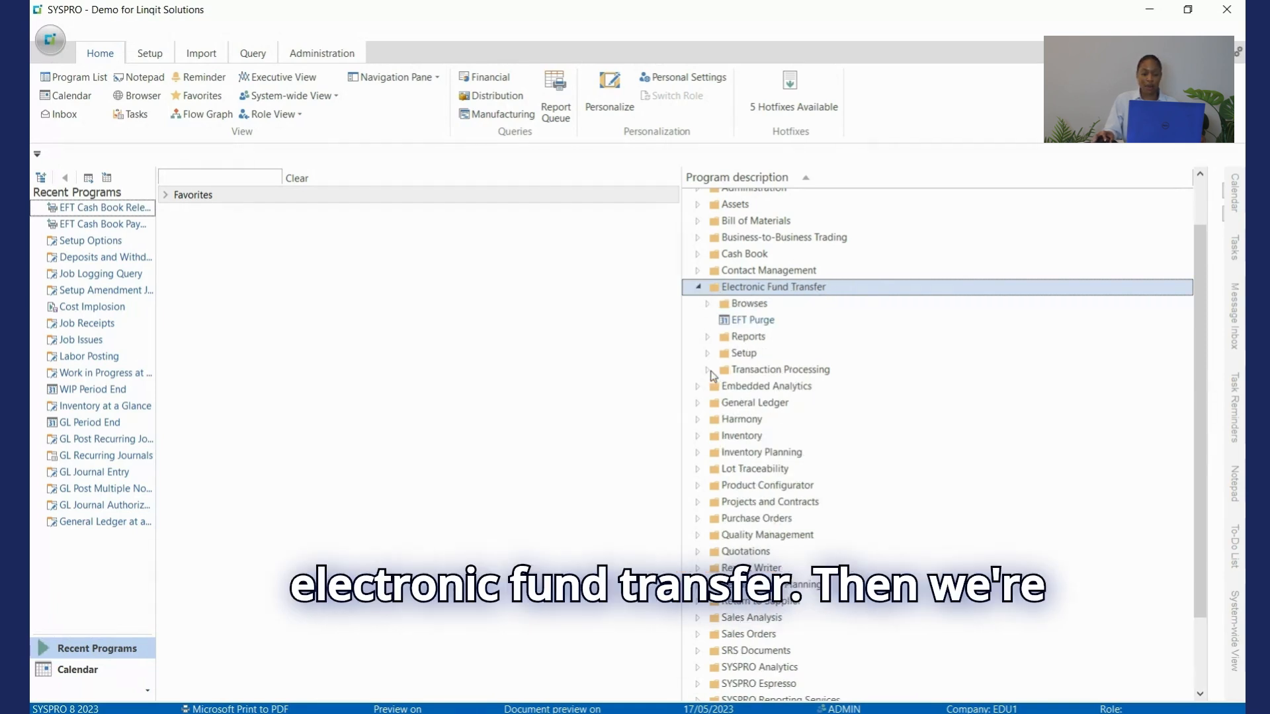
{"action": "left_click", "coordinate": [709, 370]}
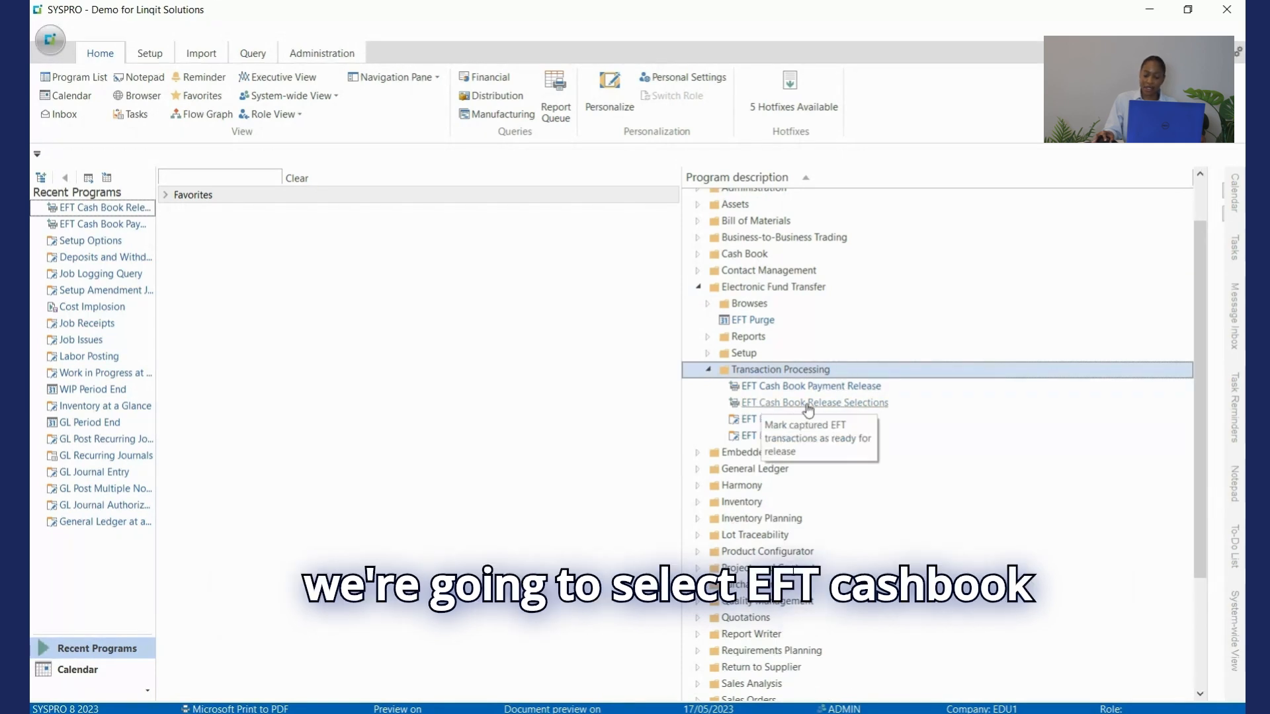
{"action": "double_click", "coordinate": [873, 408]}
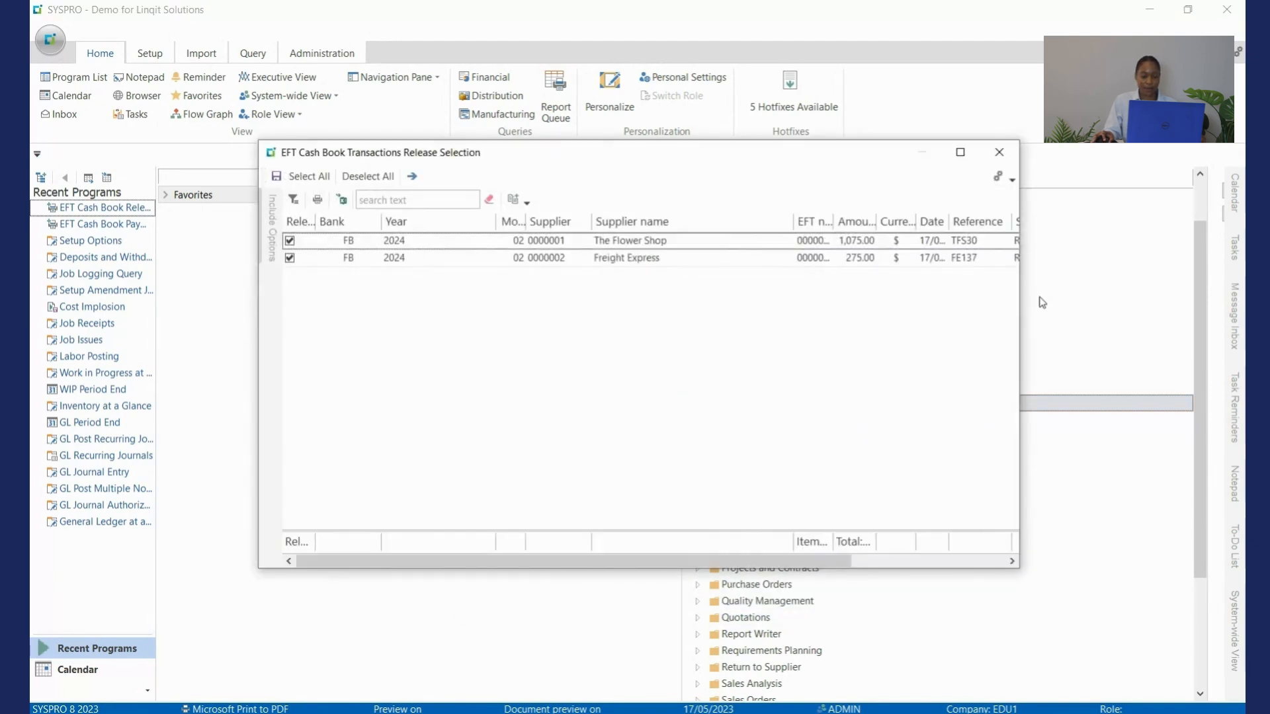
{"action": "left_click", "coordinate": [960, 152]}
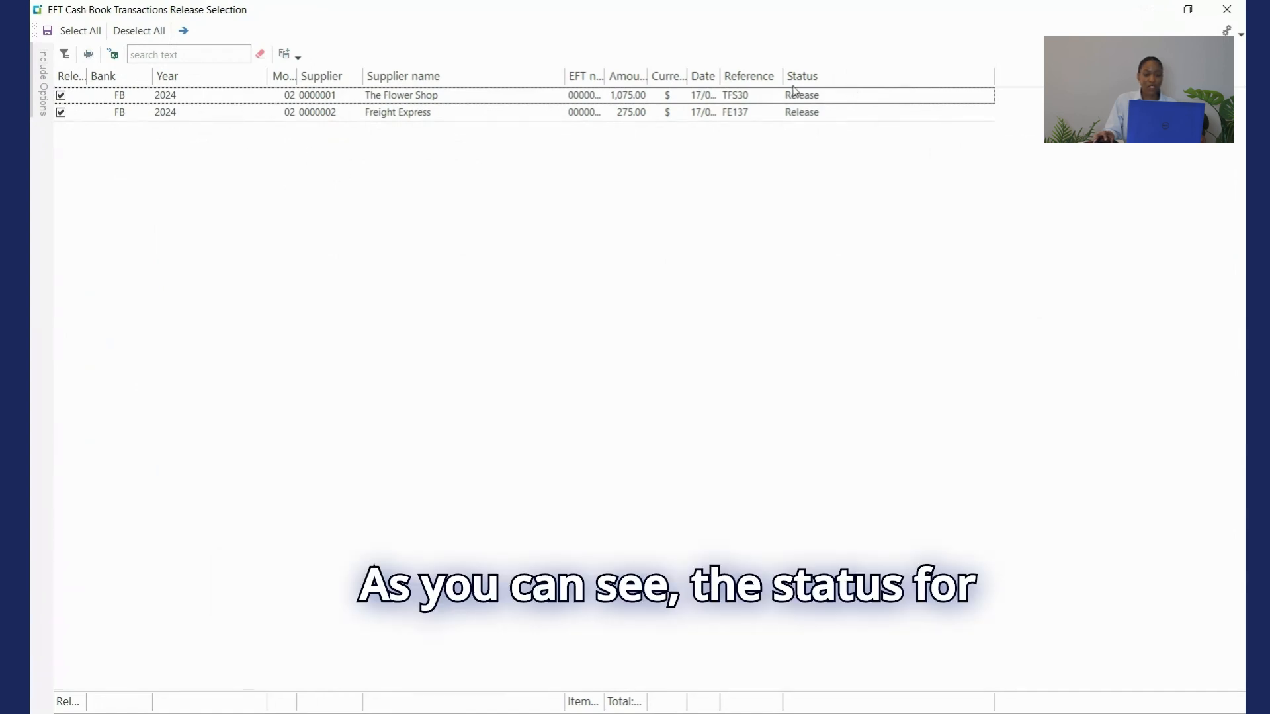
{"action": "left_click_drag", "start_coordinate": [782, 74], "coordinate": [803, 76]}
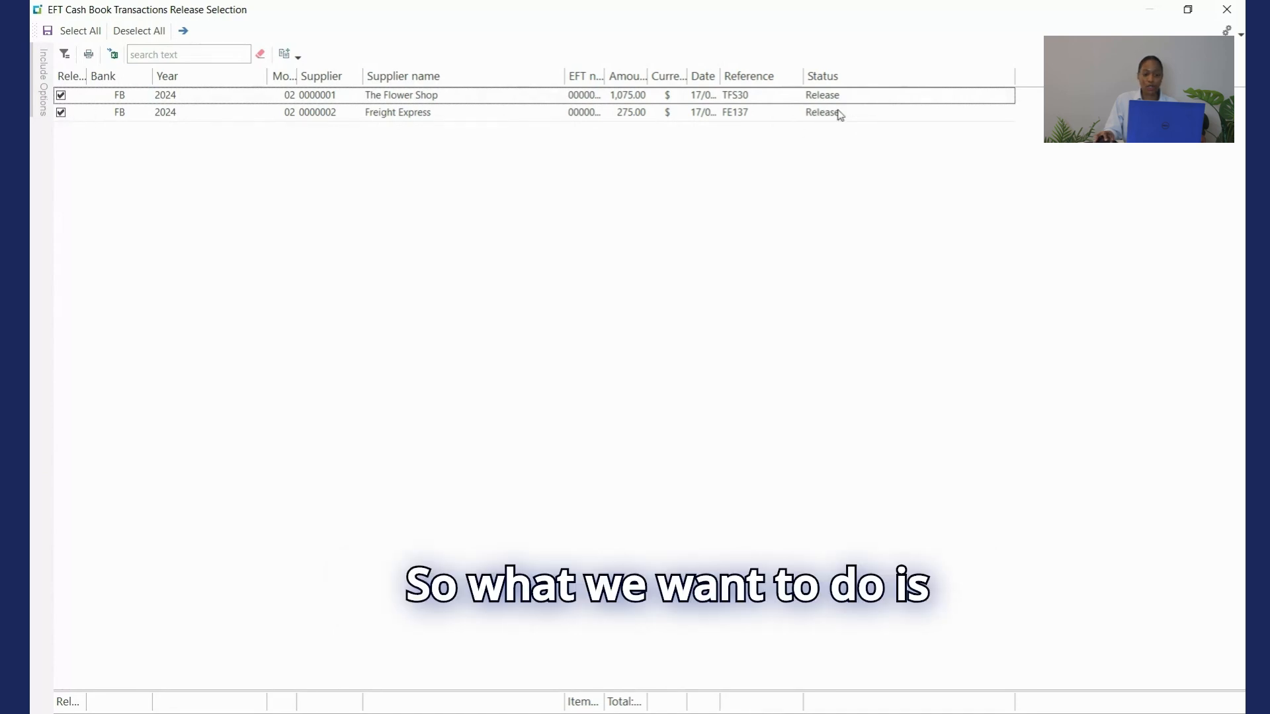
- Remove the Freight Express transaction from the release selection, save the selection and close the program
{"action": "left_click", "coordinate": [61, 113]}
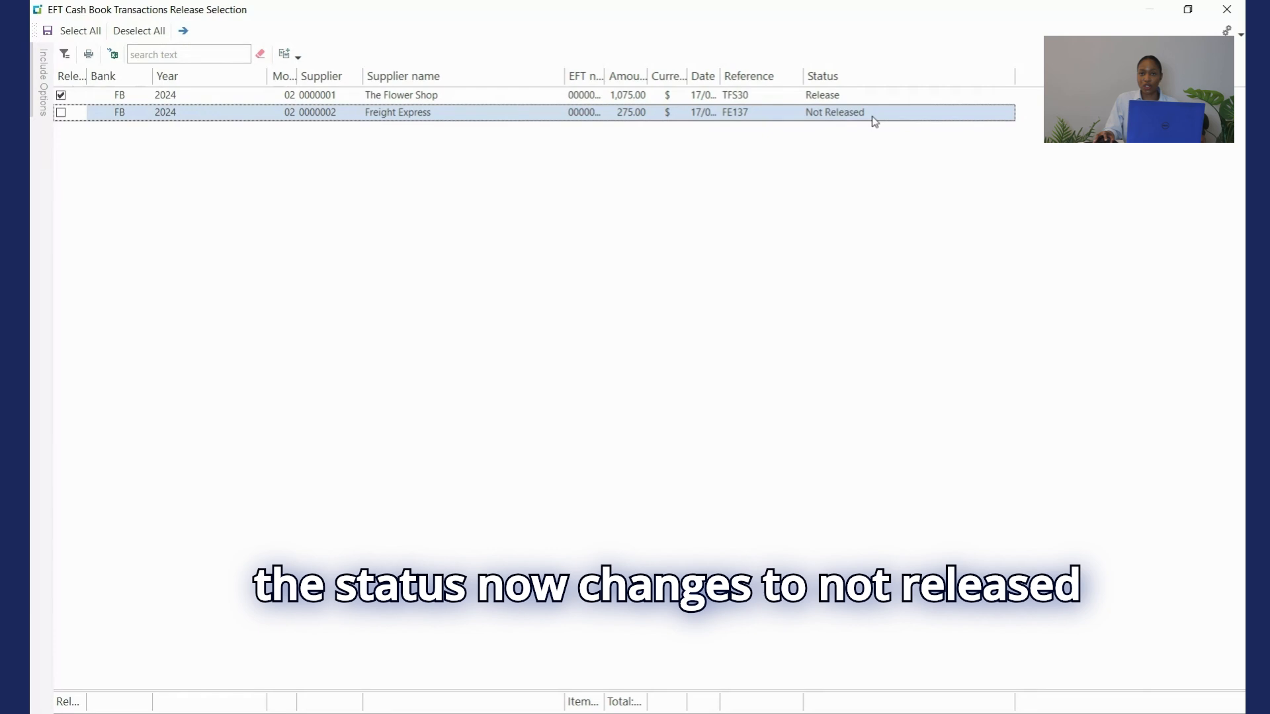
{"action": "left_click", "coordinate": [53, 34]}
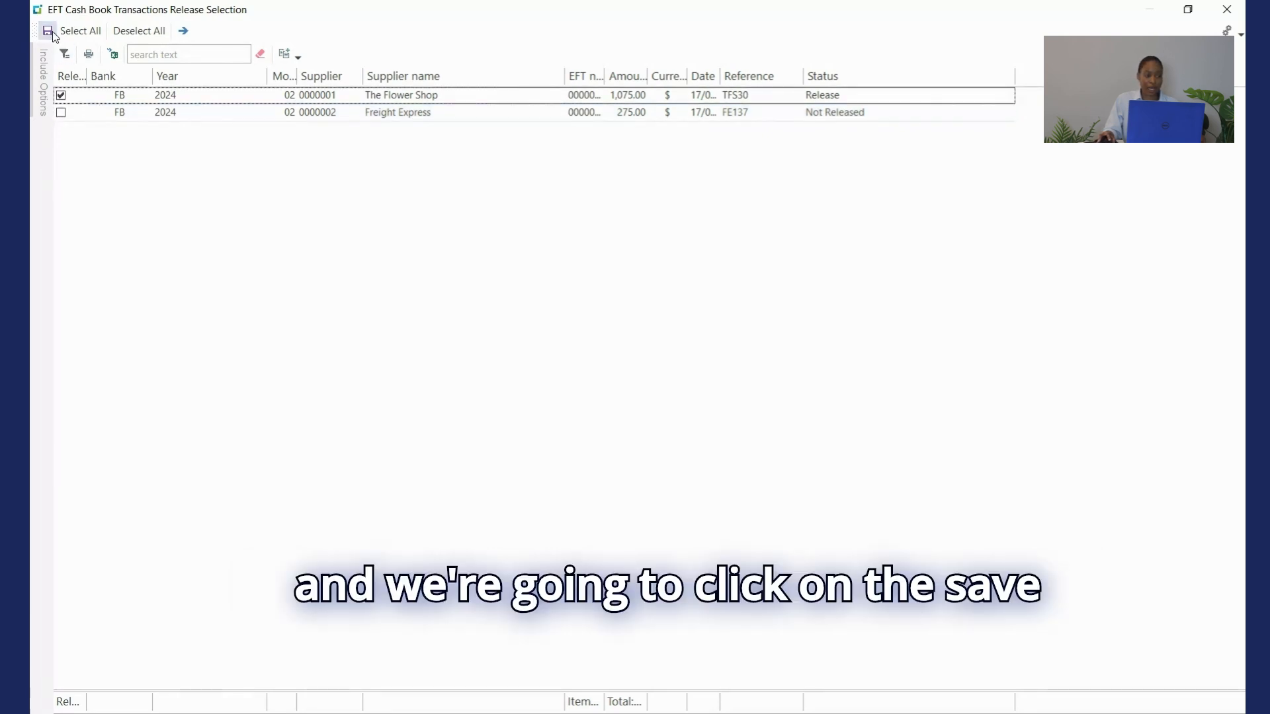
{"action": "left_click", "coordinate": [1226, 9]}
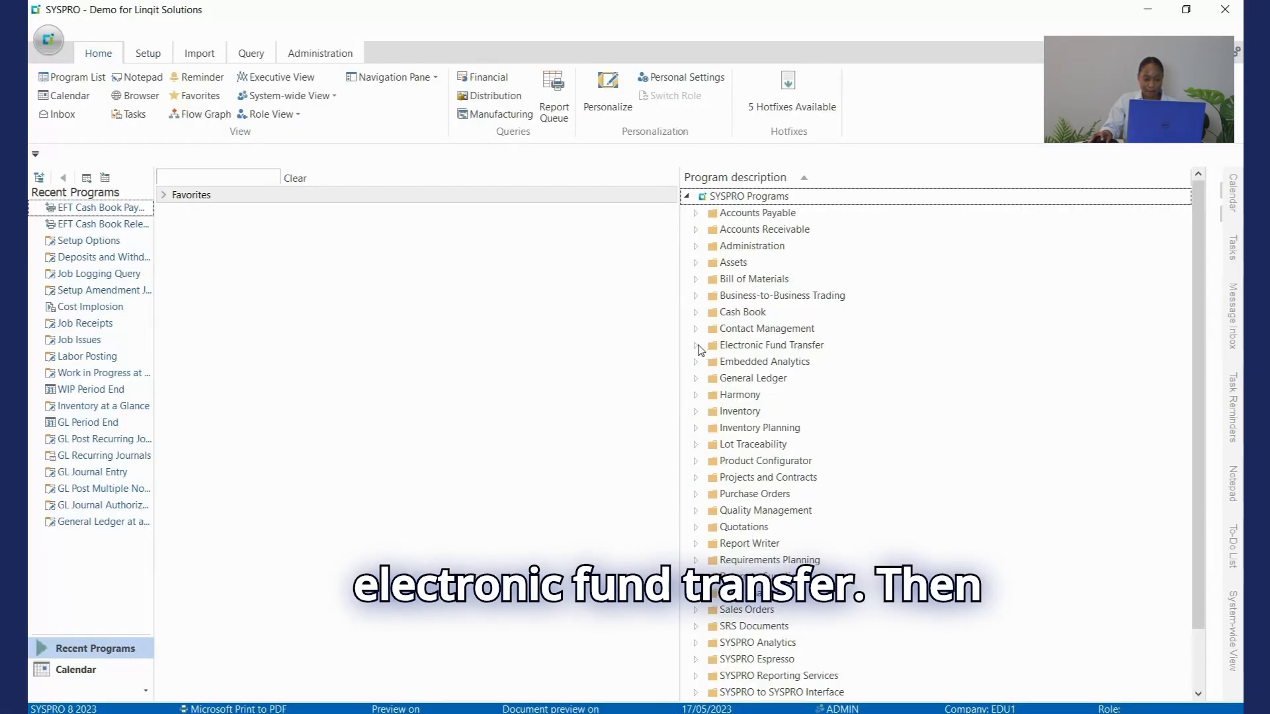
- Open EFT Cash Book Payment Release from the Electronic Fund Transfer transaction processing programs, maximise it and process the marked payments
{"action": "left_click", "coordinate": [696, 345]}
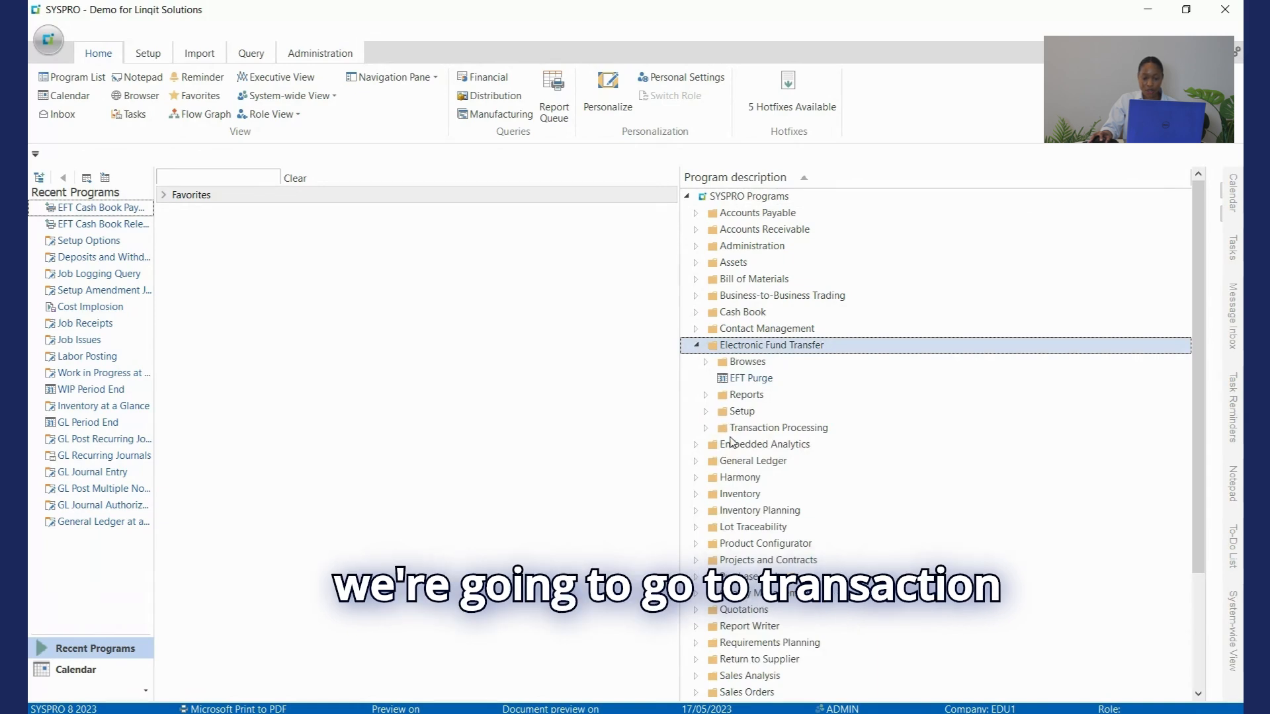
{"action": "left_click", "coordinate": [706, 428]}
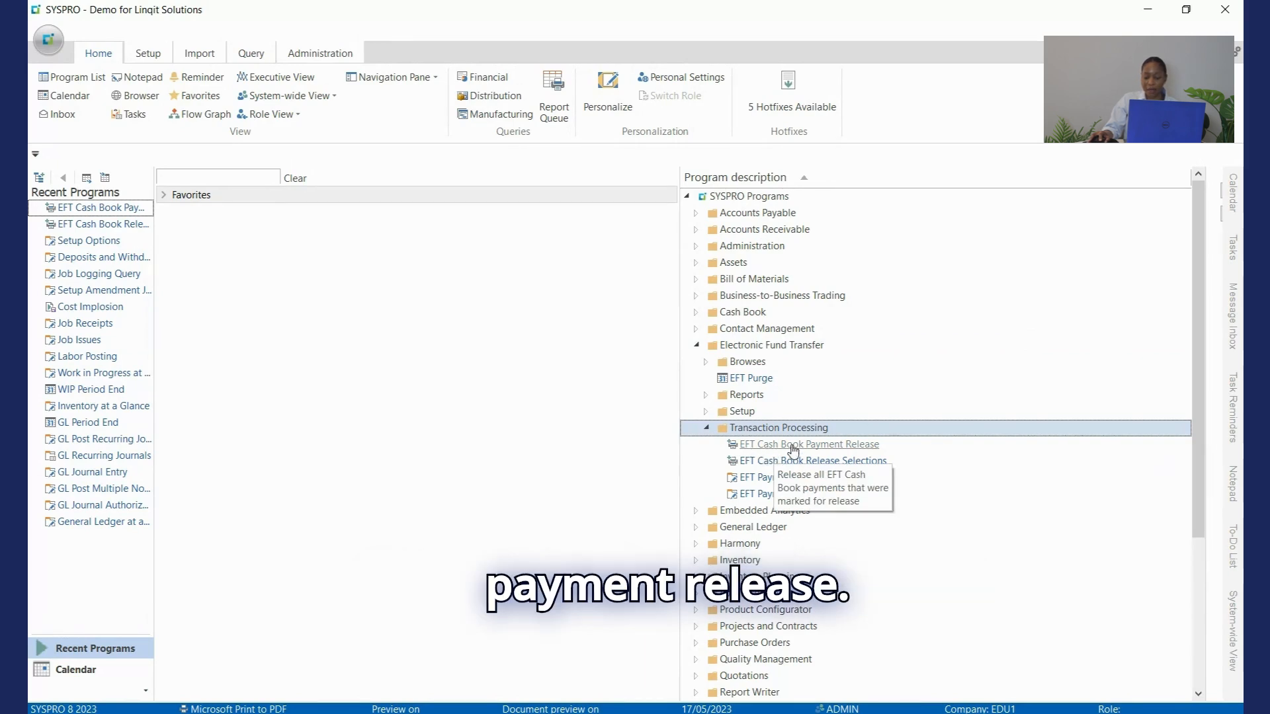
{"action": "double_click", "coordinate": [855, 453]}
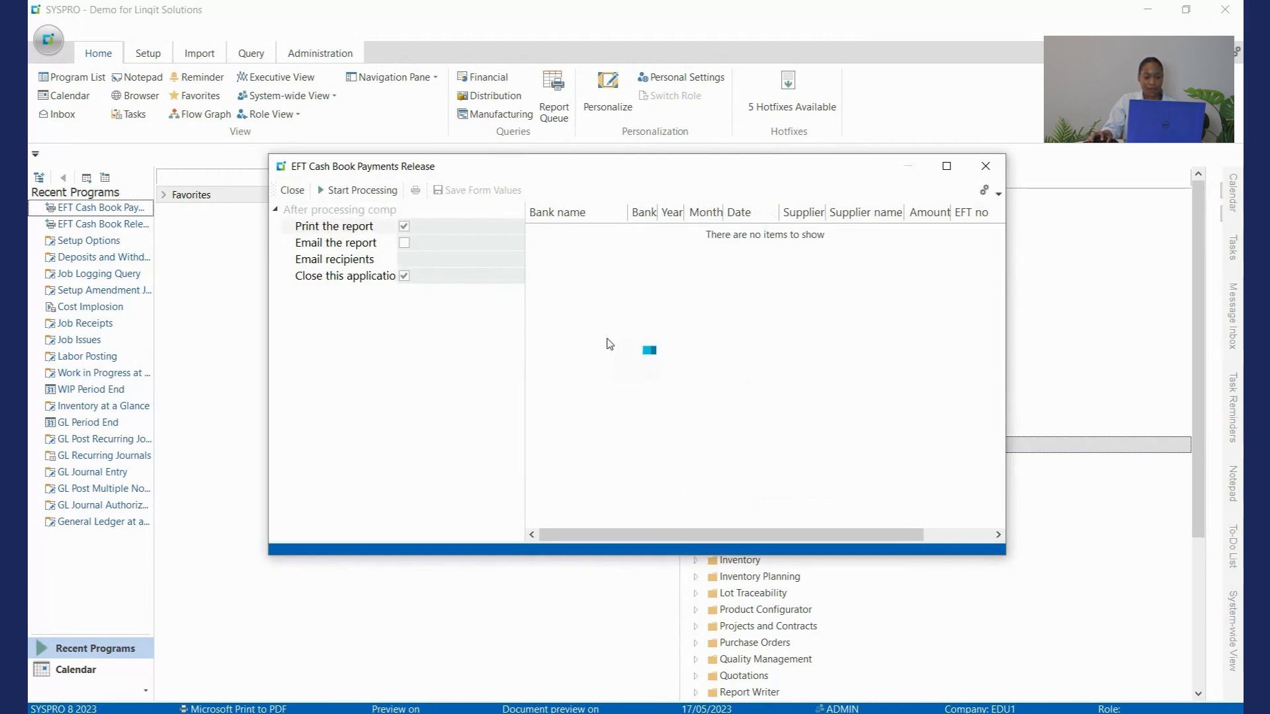
{"action": "left_click", "coordinate": [946, 166]}
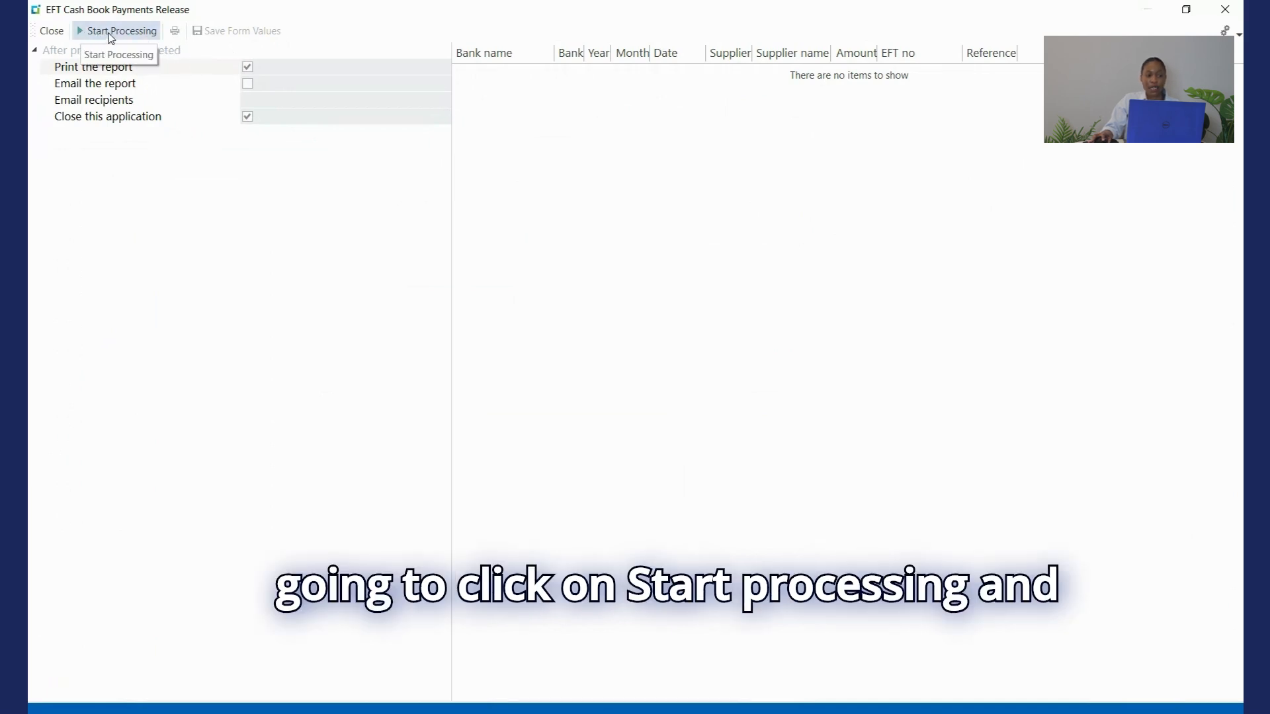
{"action": "left_click", "coordinate": [111, 36]}
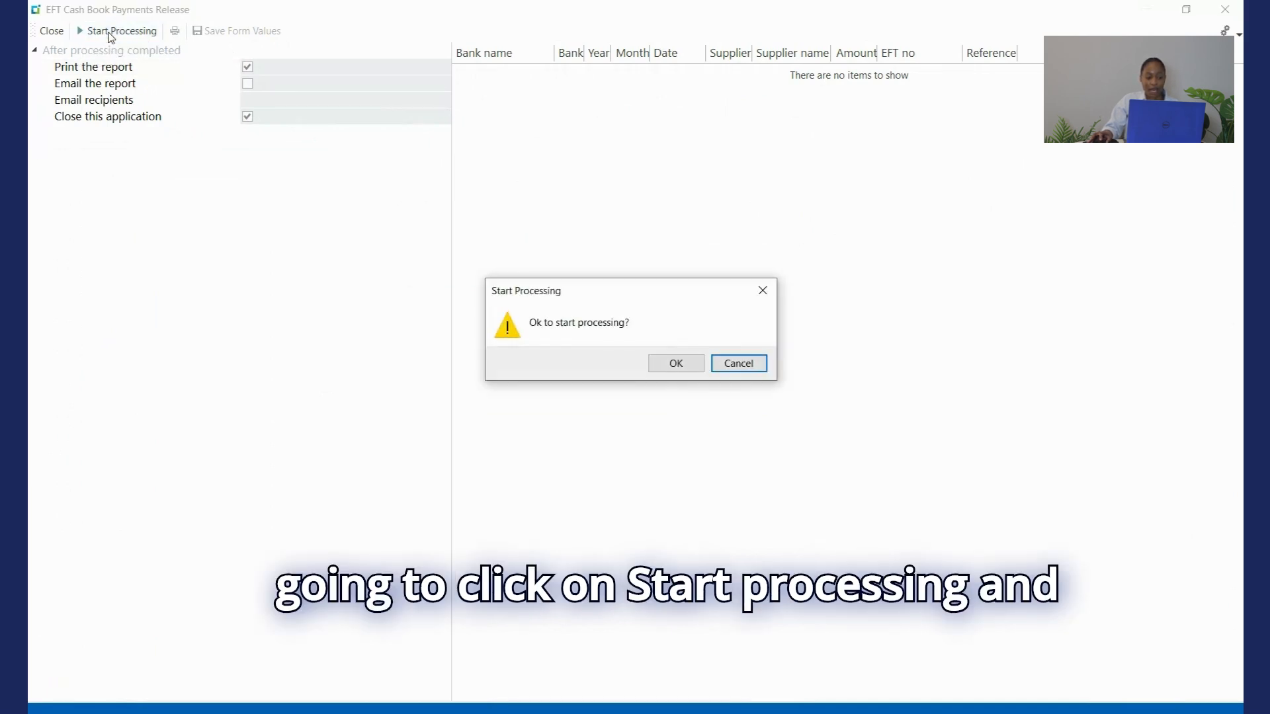
{"action": "left_click", "coordinate": [667, 372]}
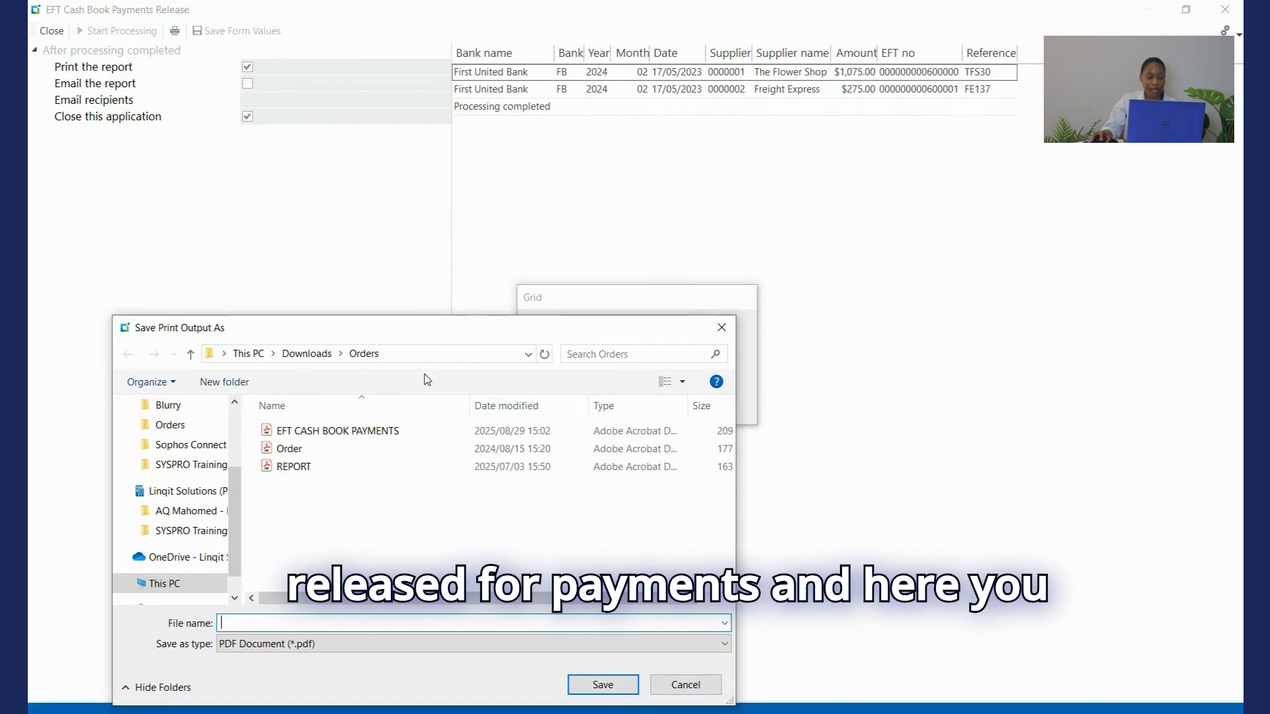
- Save the payment release report as EFT CASH BOOK PAYMENTS2.pdf in the Orders folder
{"action": "left_click_drag", "start_coordinate": [494, 327], "coordinate": [735, 68]}
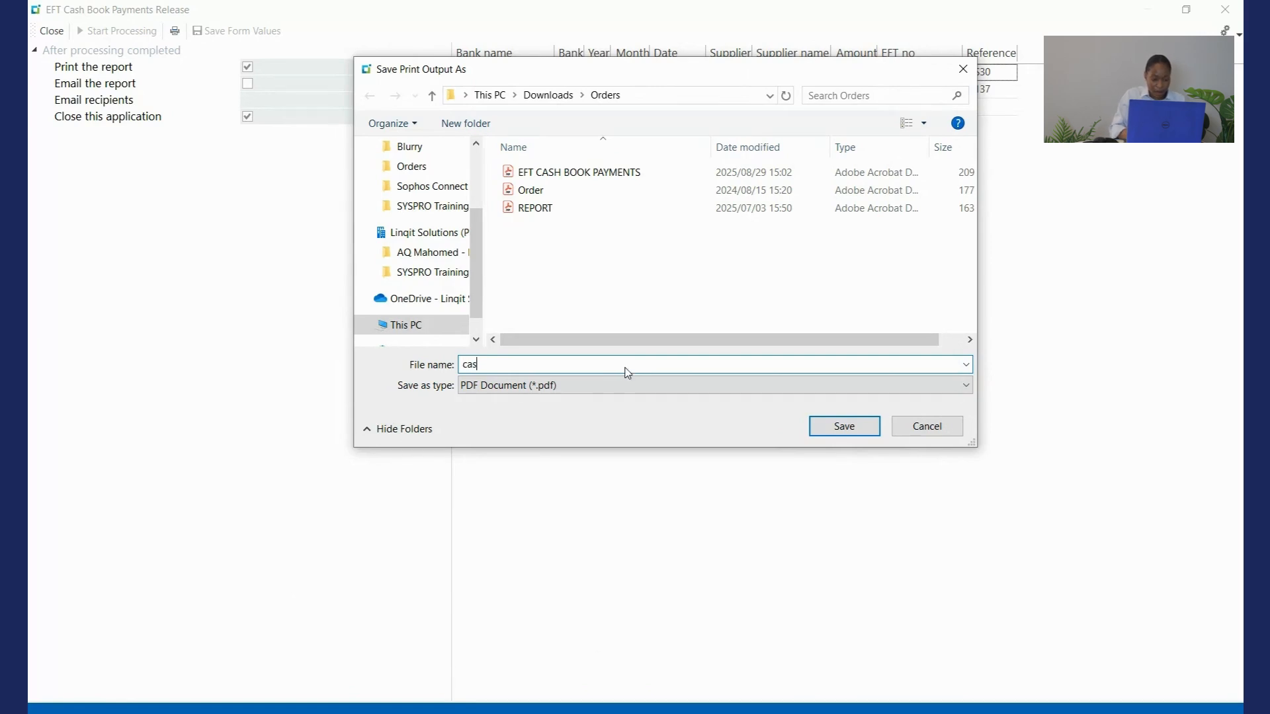
{"action": "key", "text": "BackSpace"}
{"action": "key", "text": "BackSpace"}
{"action": "key", "text": "BackSpace"}
{"action": "key", "text": "BackSpace"}
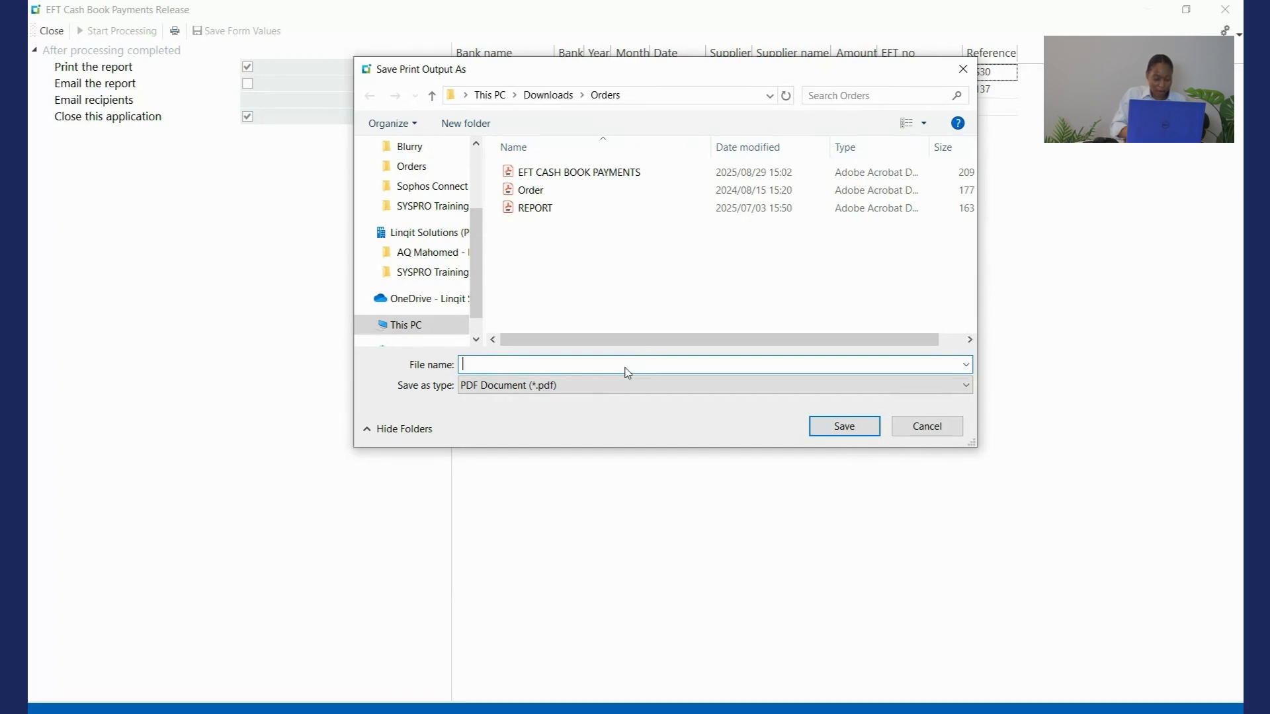
{"action": "type", "text": "E"}
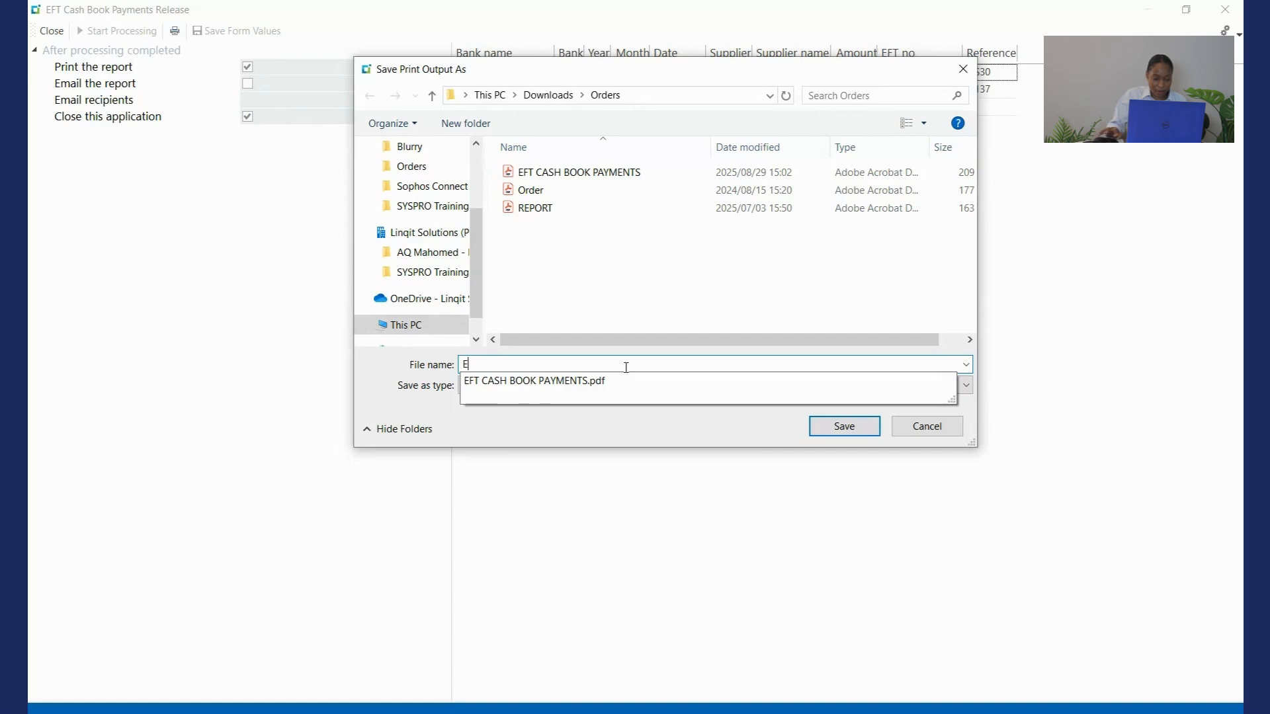
{"action": "left_click", "coordinate": [608, 383]}
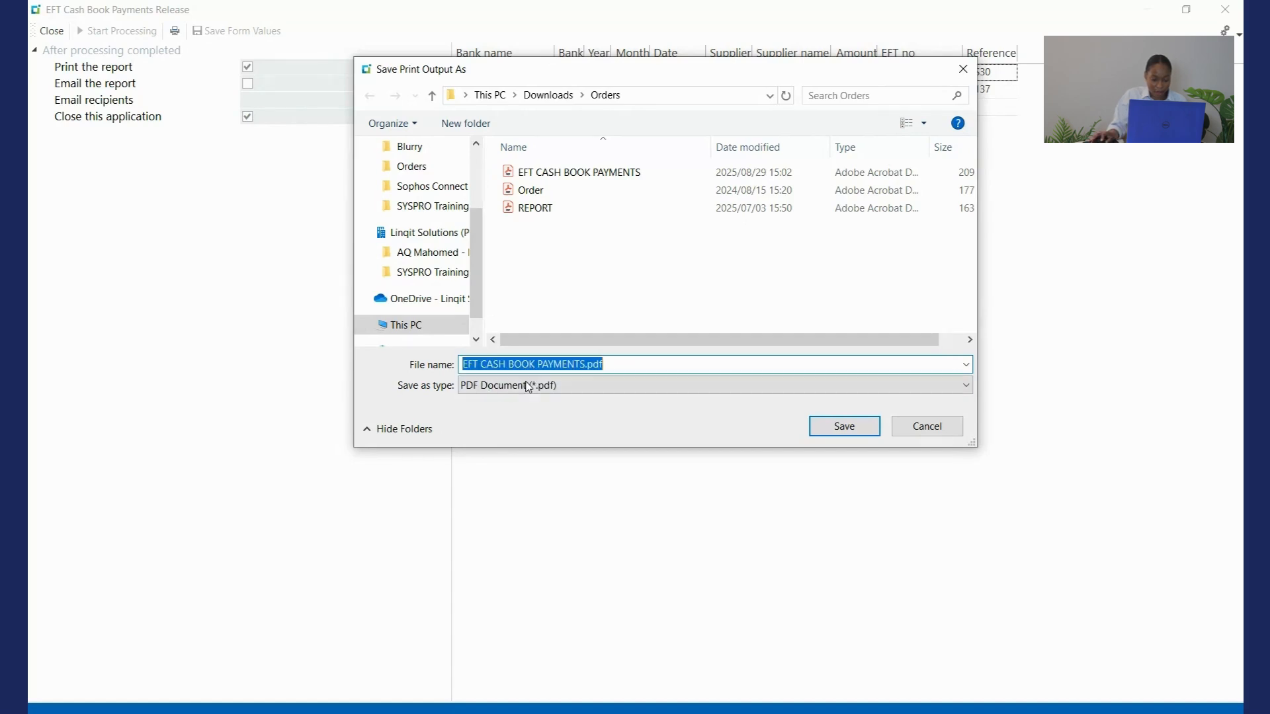
{"action": "left_click", "coordinate": [606, 365]}
{"action": "key", "text": "Left"}
{"action": "key", "text": "Left"}
{"action": "key", "text": "Left"}
{"action": "key", "text": "Left"}
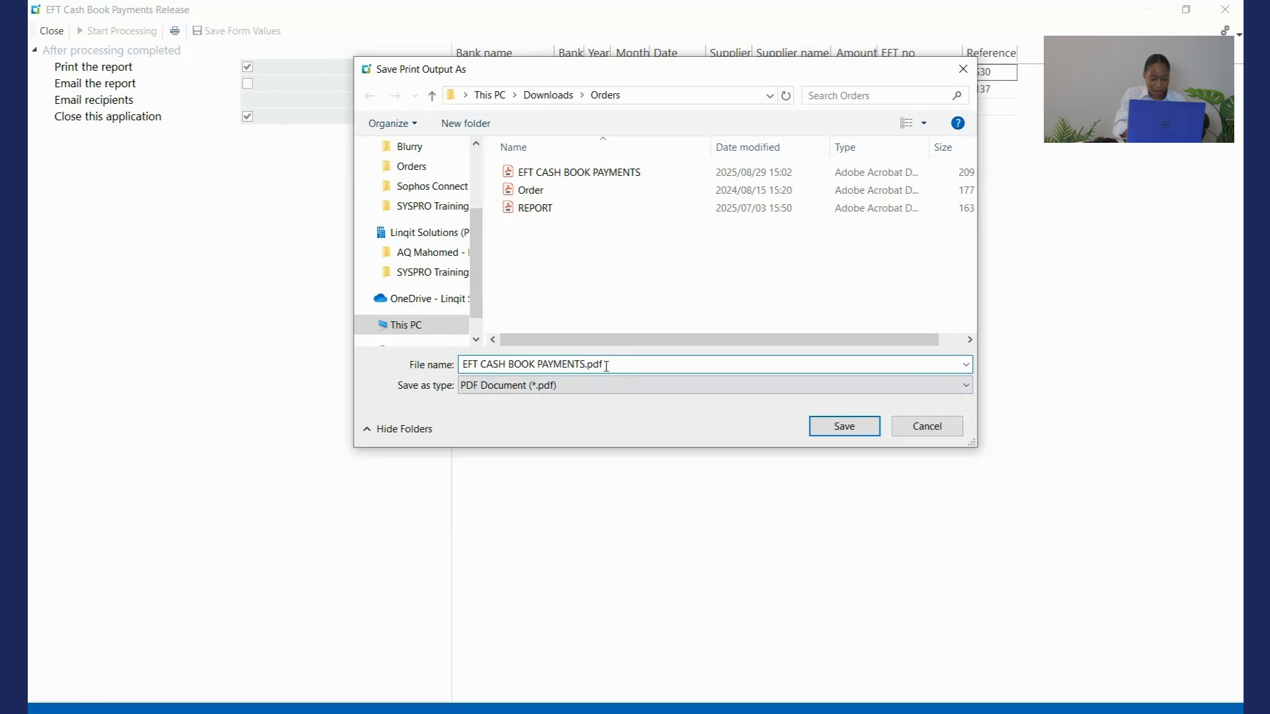
{"action": "type", "text": "2"}
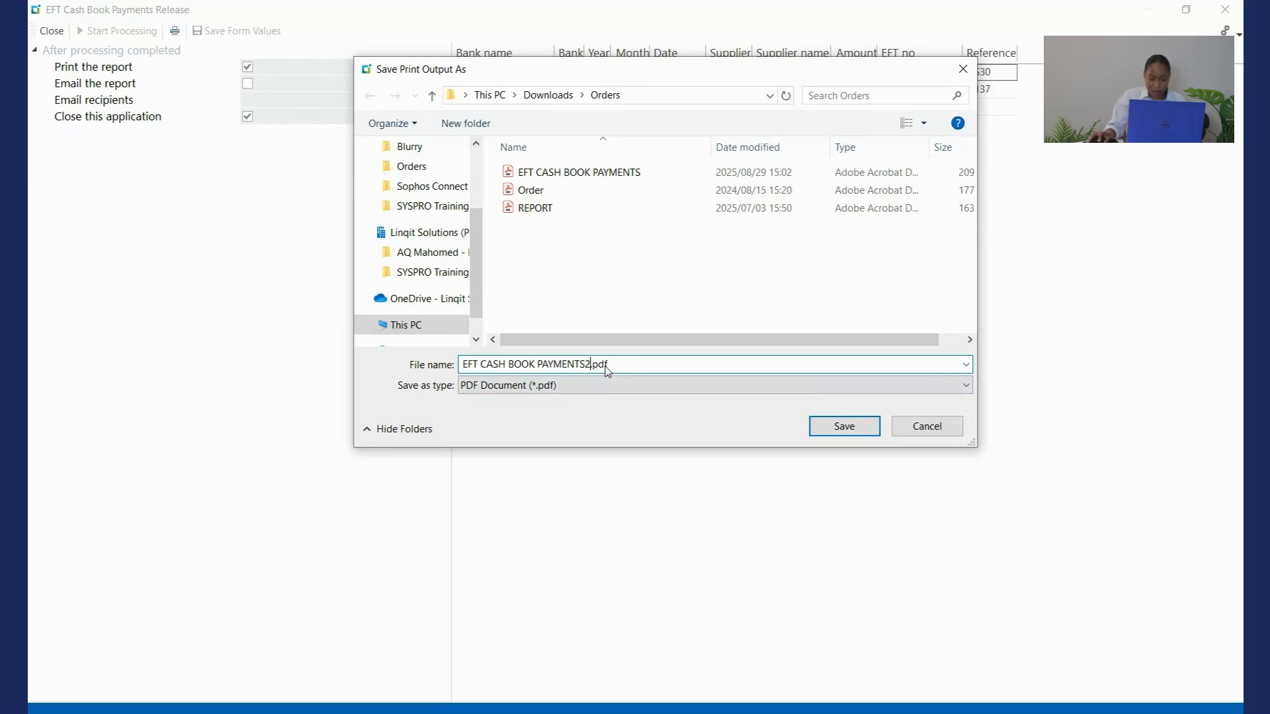
{"action": "left_click", "coordinate": [845, 427]}
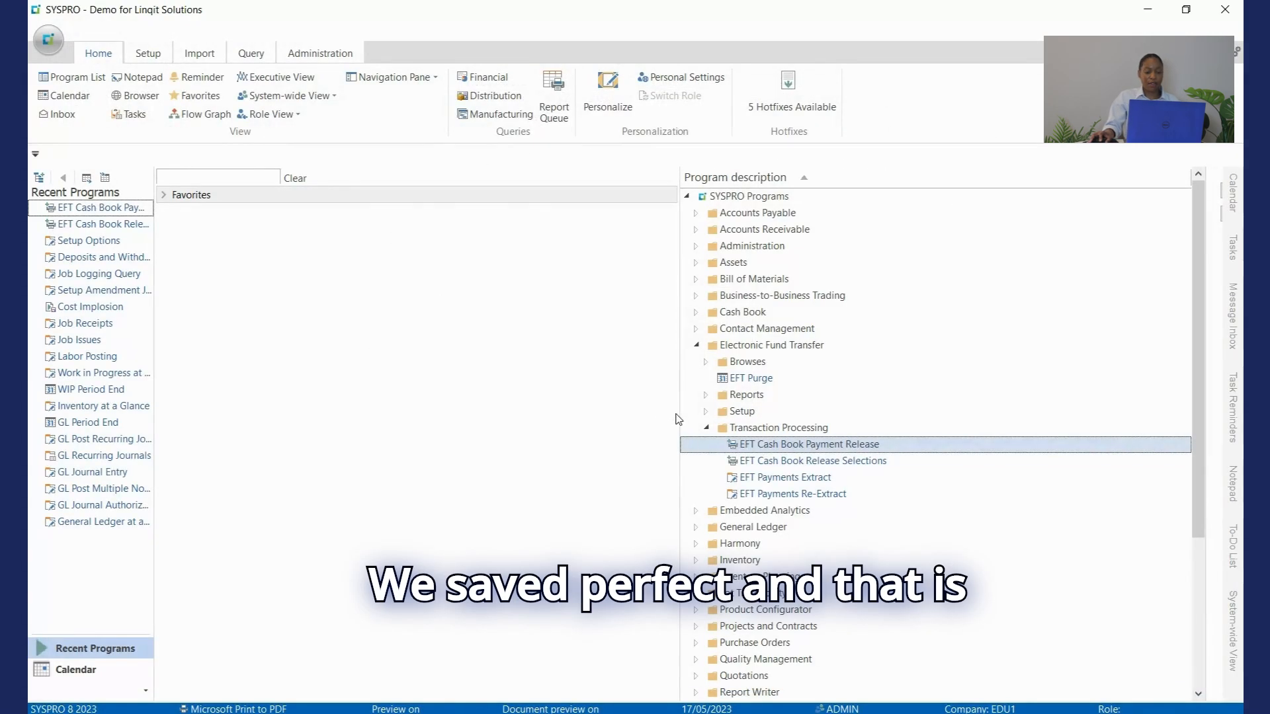